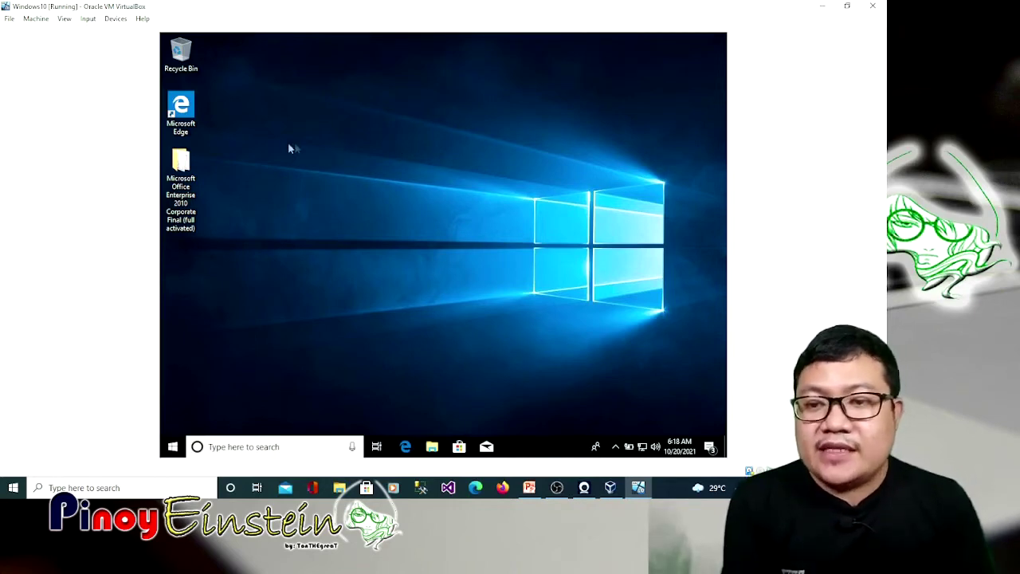
Run setup from the Microsoft Office Enterprise 2010 desktop folder, allow it to make changes, and accept the license terms.
left_click(183, 163)
double_click(183, 164)
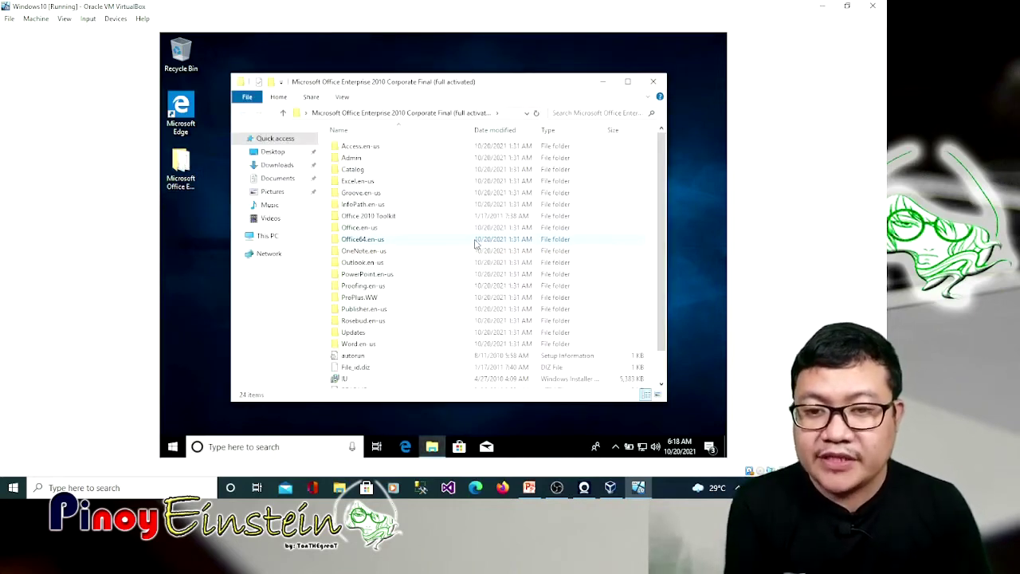
scroll(662, 239, "down", 2)
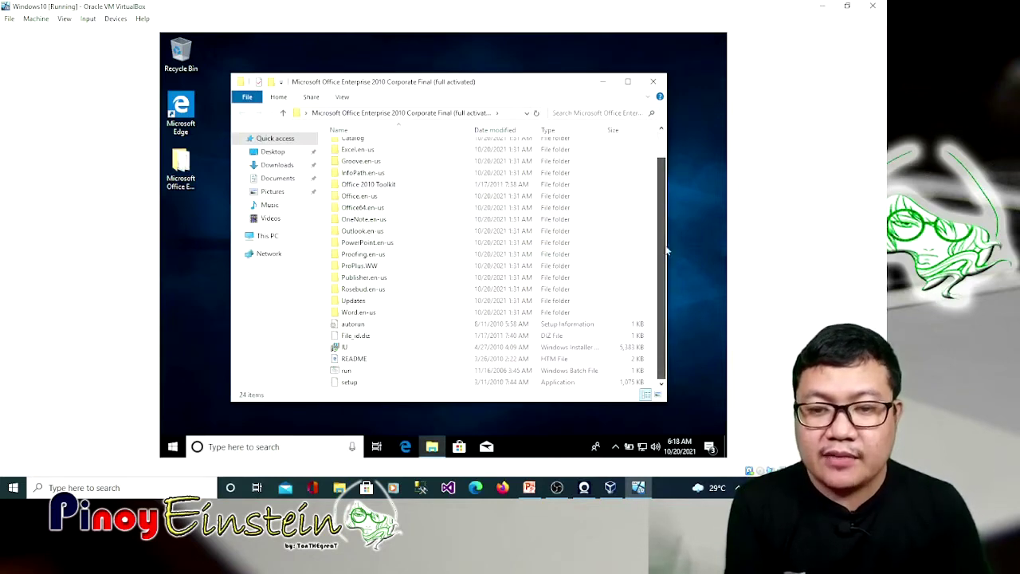
double_click(352, 382)
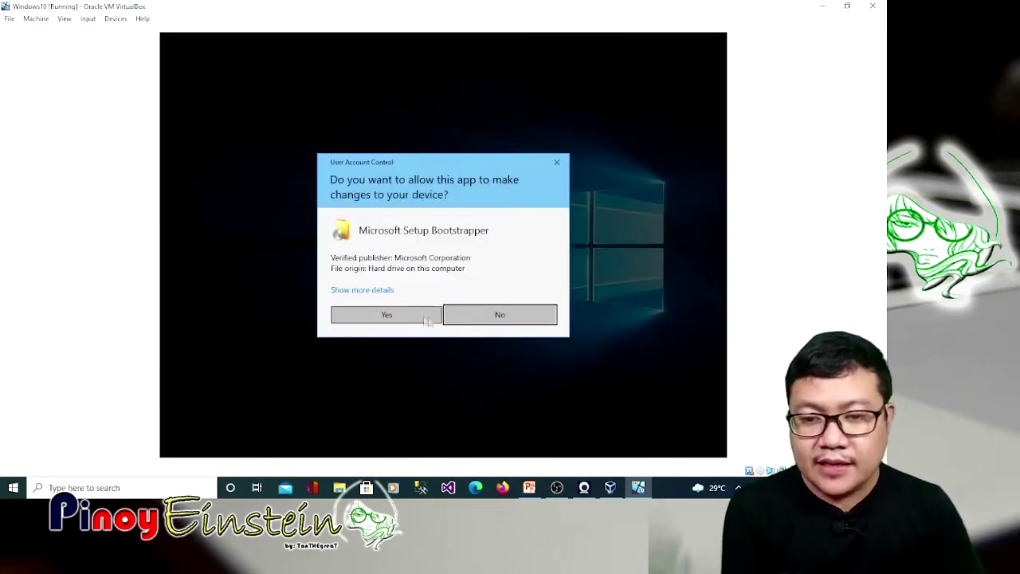
left_click(387, 315)
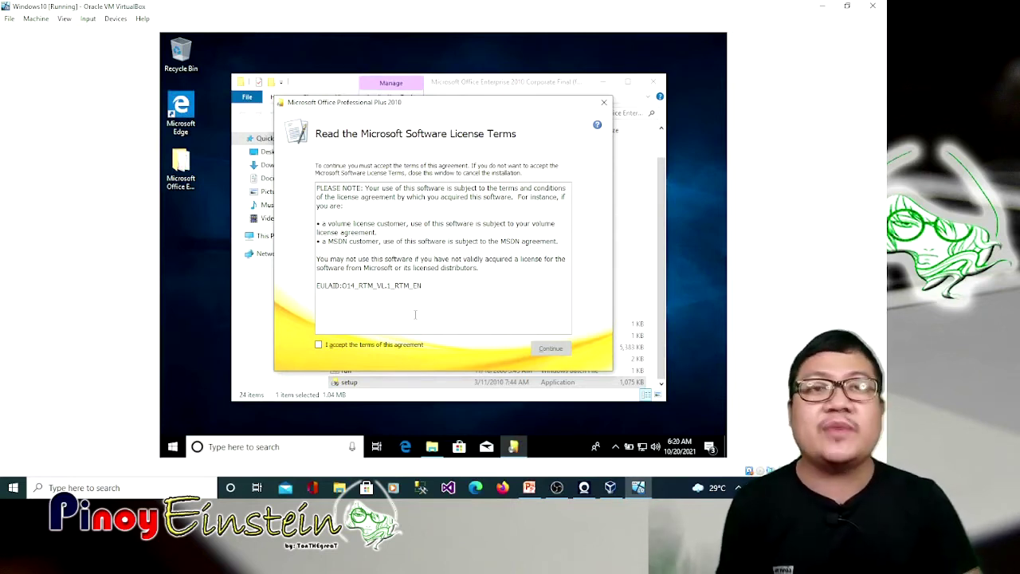
left_click(319, 345)
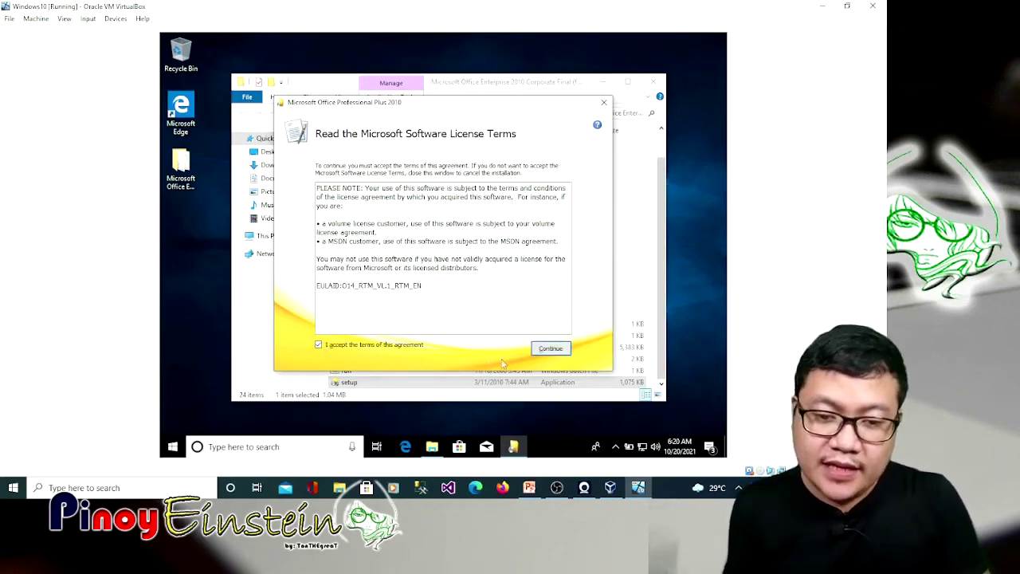
left_click(551, 349)
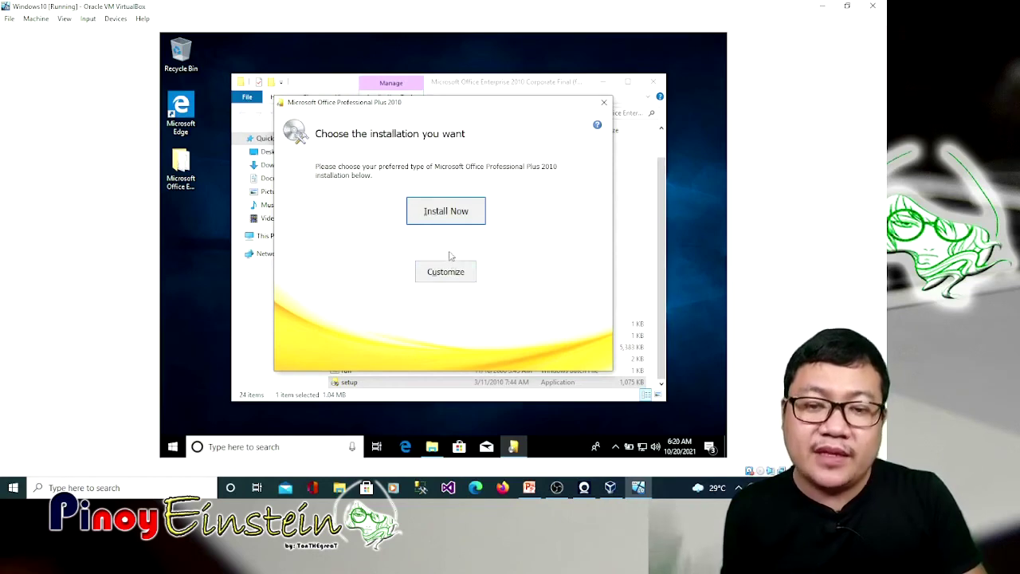
Install Microsoft Office Professional Plus 2010 through the customized installation, then close the installer and its source folder.
left_click(458, 281)
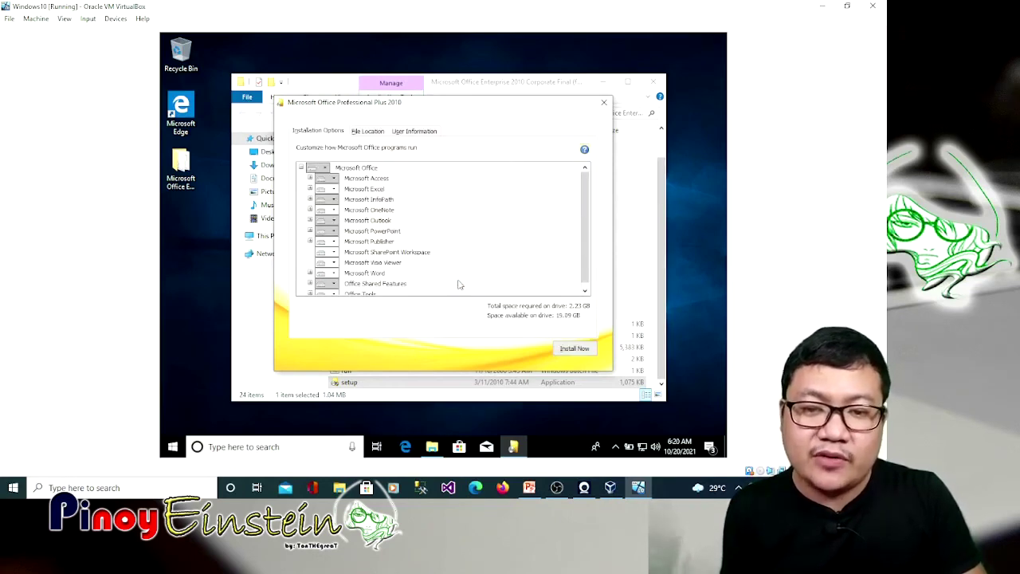
scroll(514, 239, "down", 1)
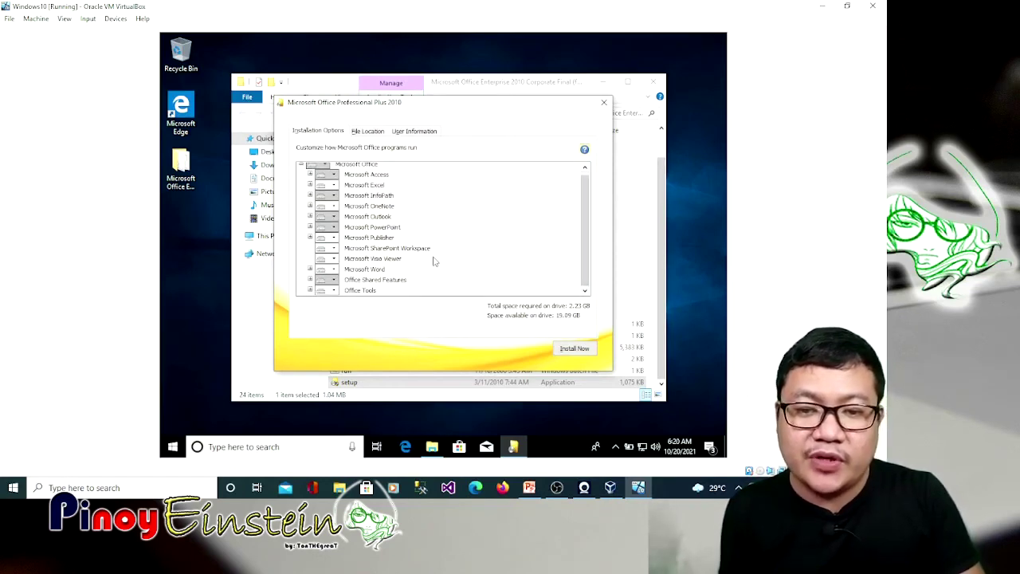
scroll(436, 261, "up", 2)
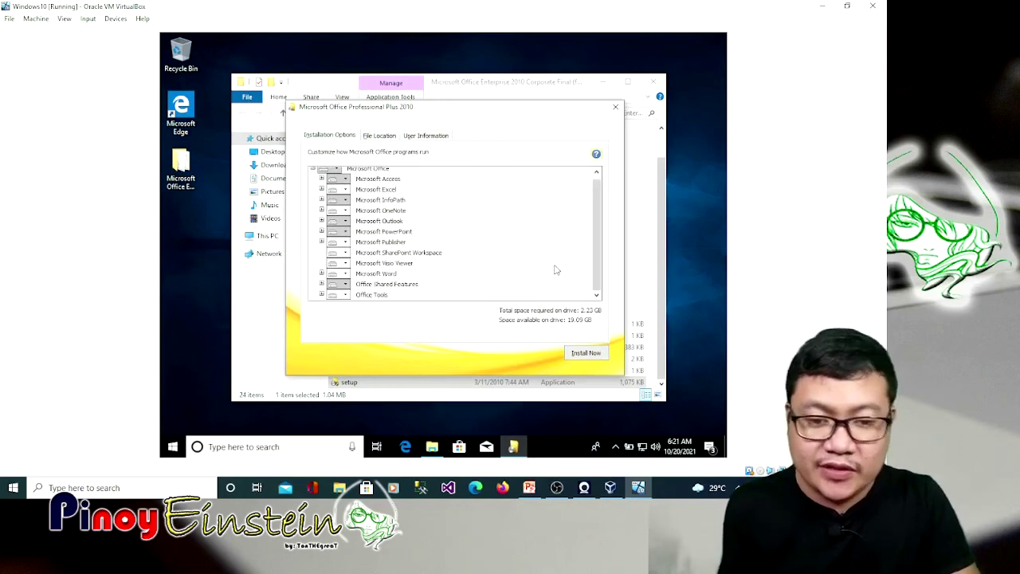
left_click(586, 353)
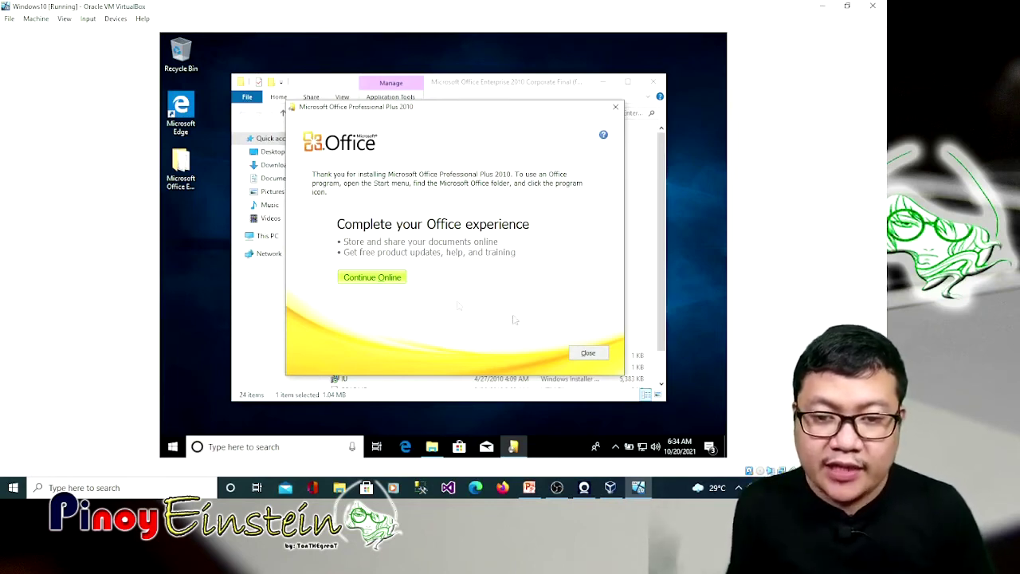
left_click(588, 355)
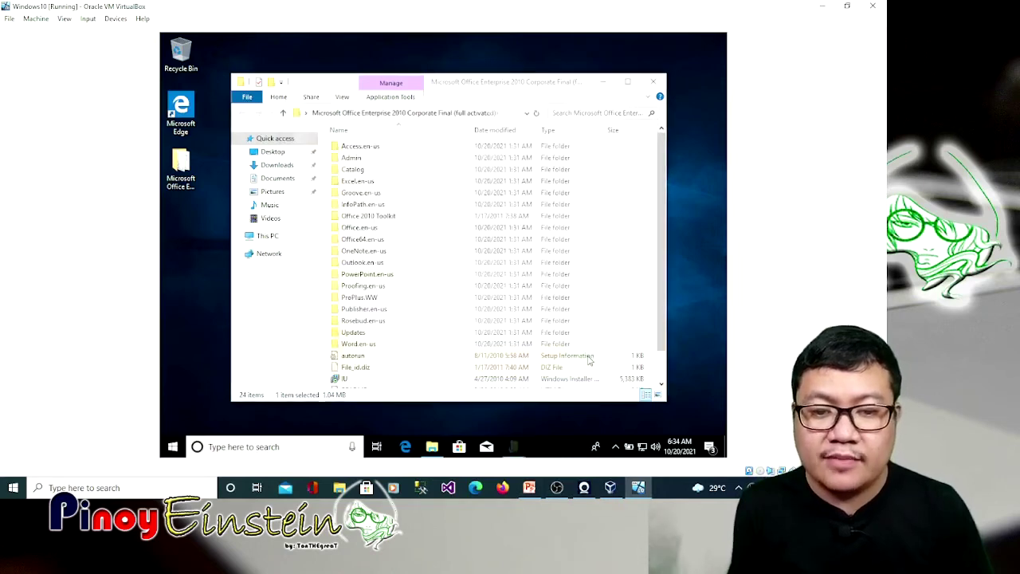
left_click(654, 83)
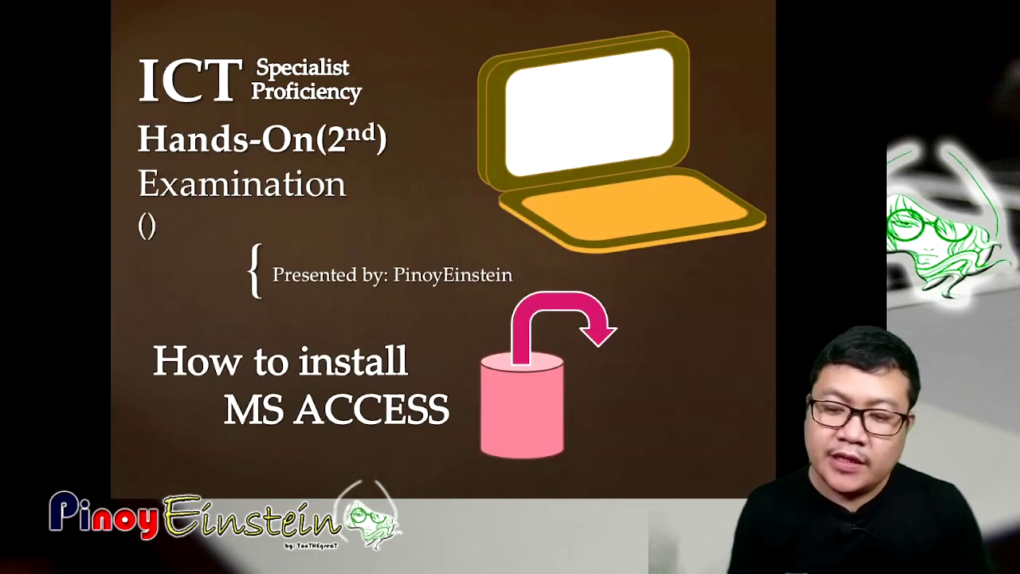
Search Windows for "Access" and open Microsoft Access 2010.
key("super")
left_click(108, 488)
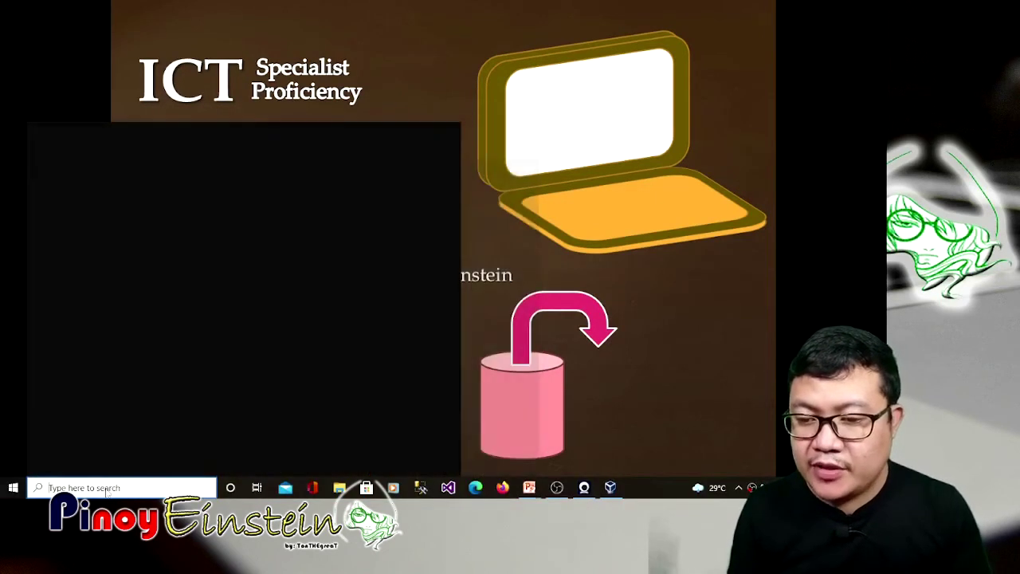
type("Access")
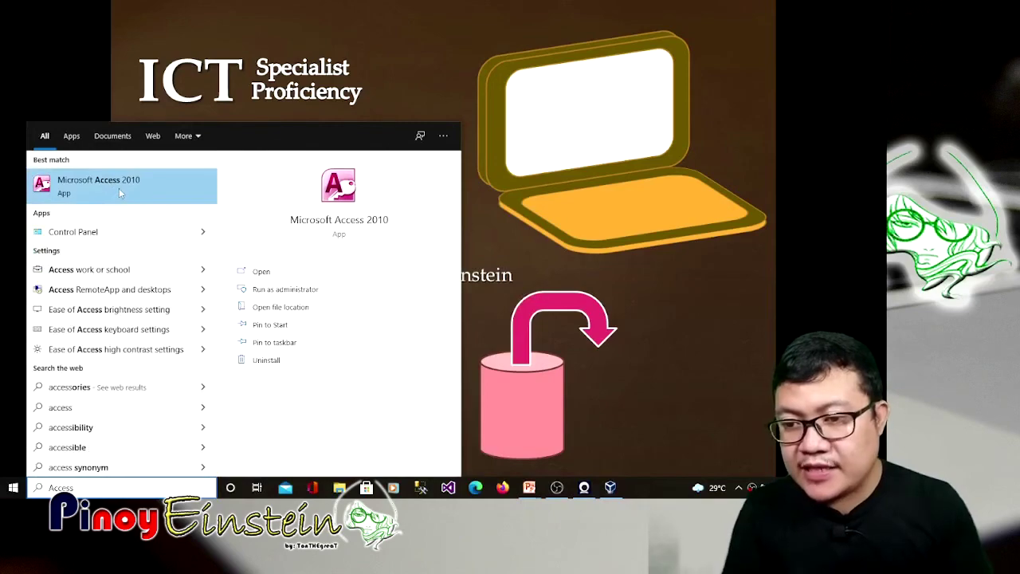
key("super+plus")
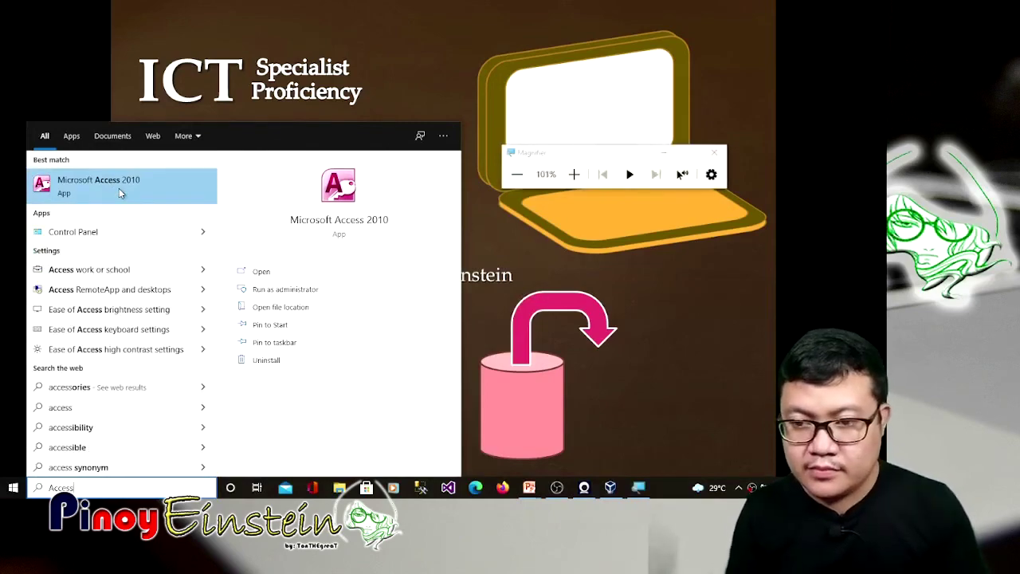
key("super+plus")
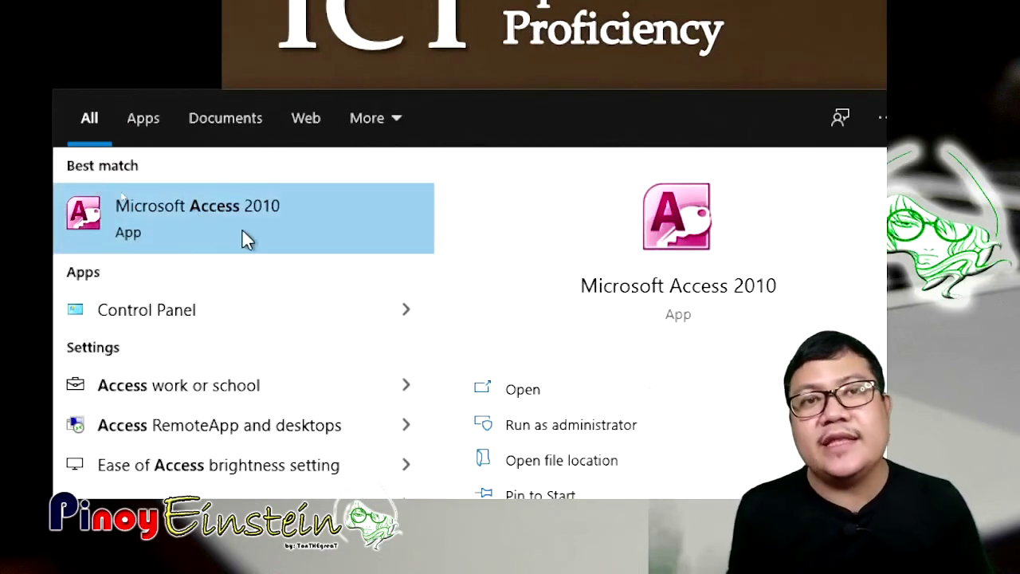
left_click(308, 226)
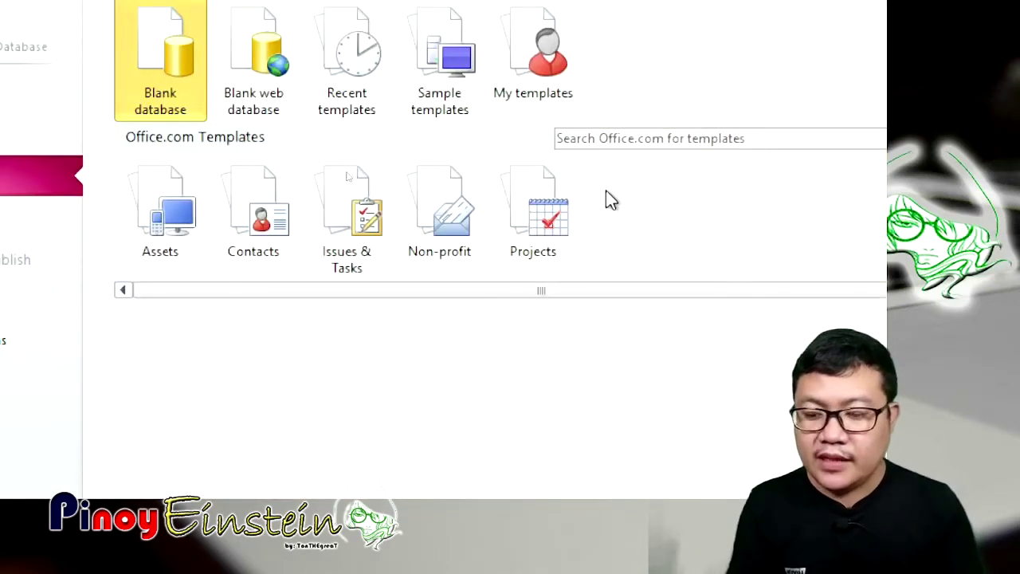
key("super+minus")
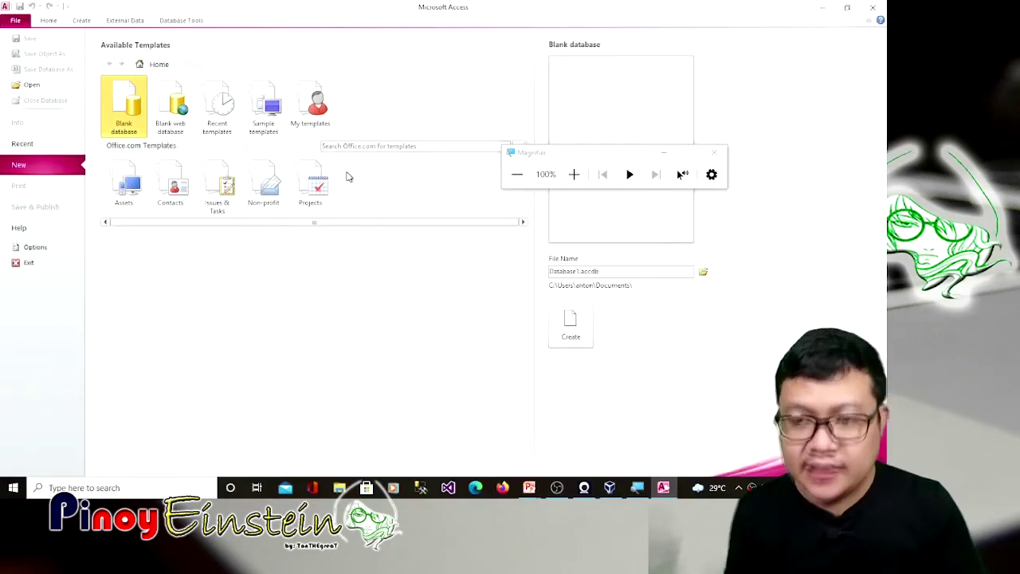
left_click_drag(600, 159, 799, 71)
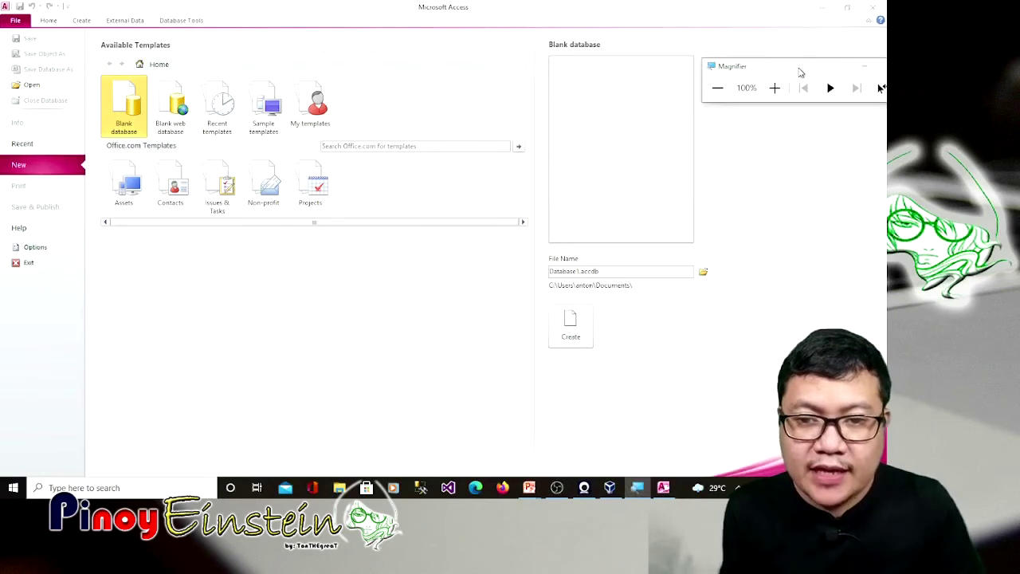
Create a blank database with the file name pinoyEinstein_db.accdb in the Documents folder.
left_click(128, 97)
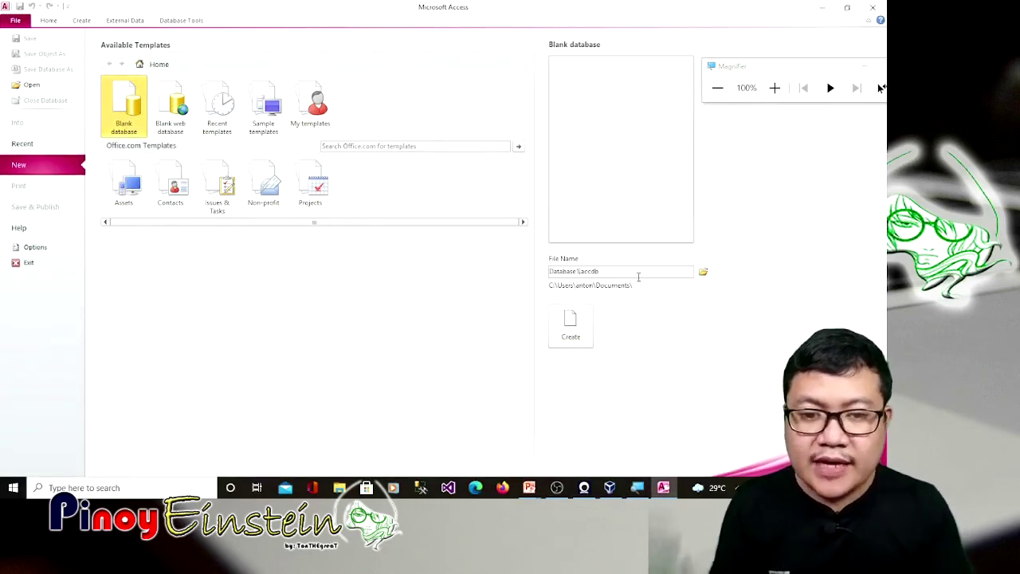
key("super+plus")
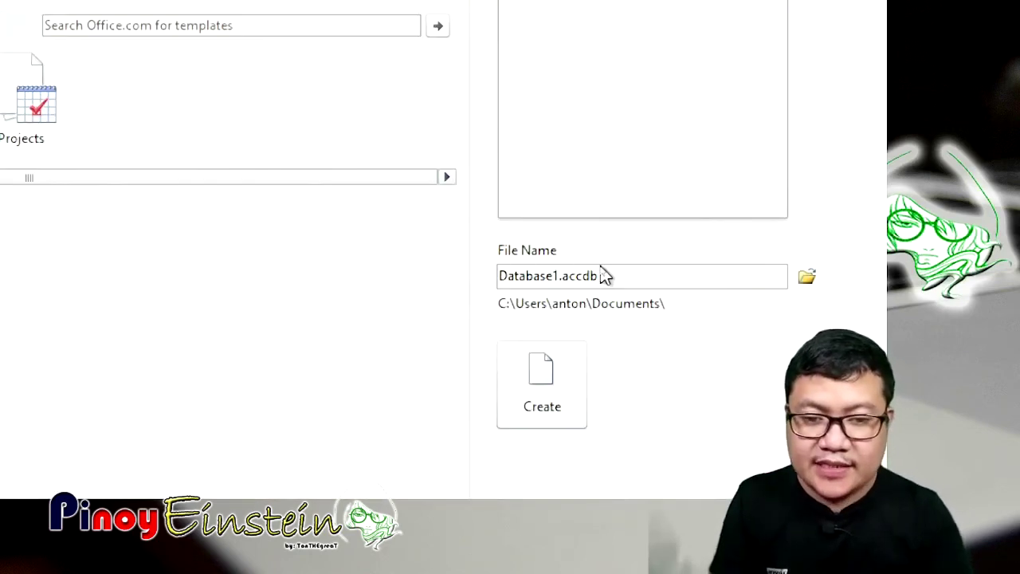
left_click(560, 276)
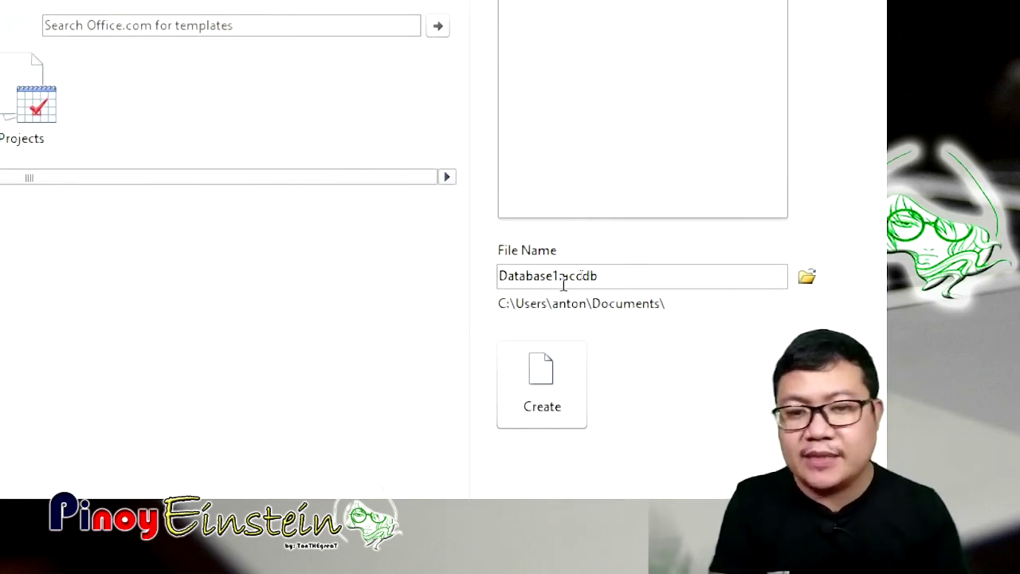
key("BackSpace")
key("BackSpace")
key("BackSpace")
key("BackSpace")
key("BackSpace")
key("BackSpace")
key("BackSpace")
key("BackSpace")
key("BackSpace")
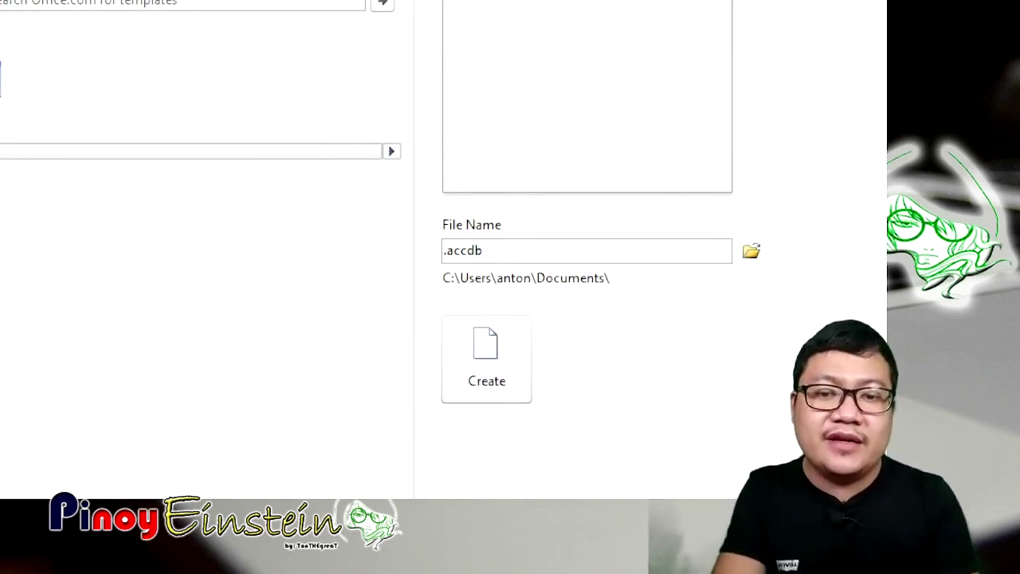
type("pinoyEi")
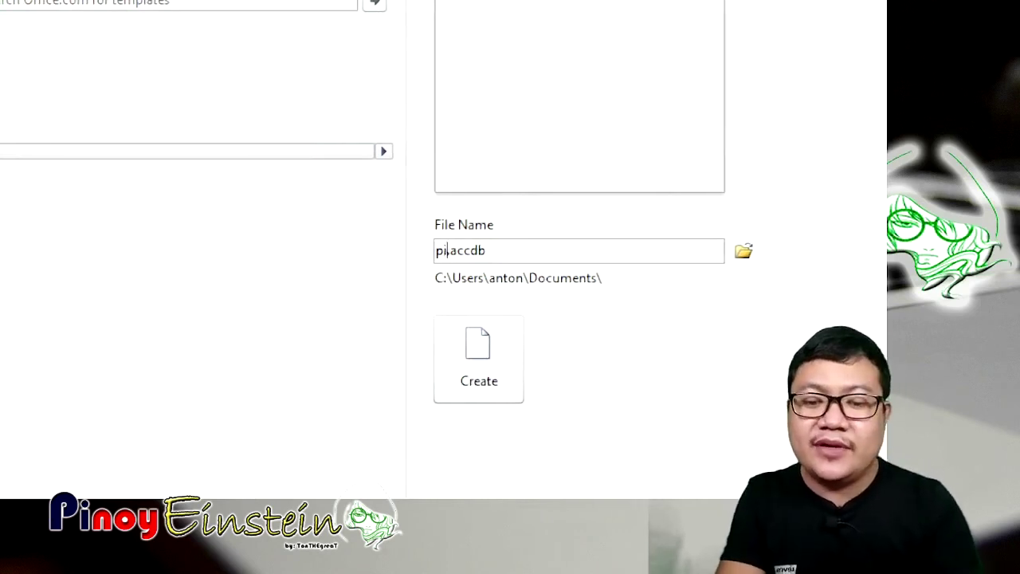
type("nstein")
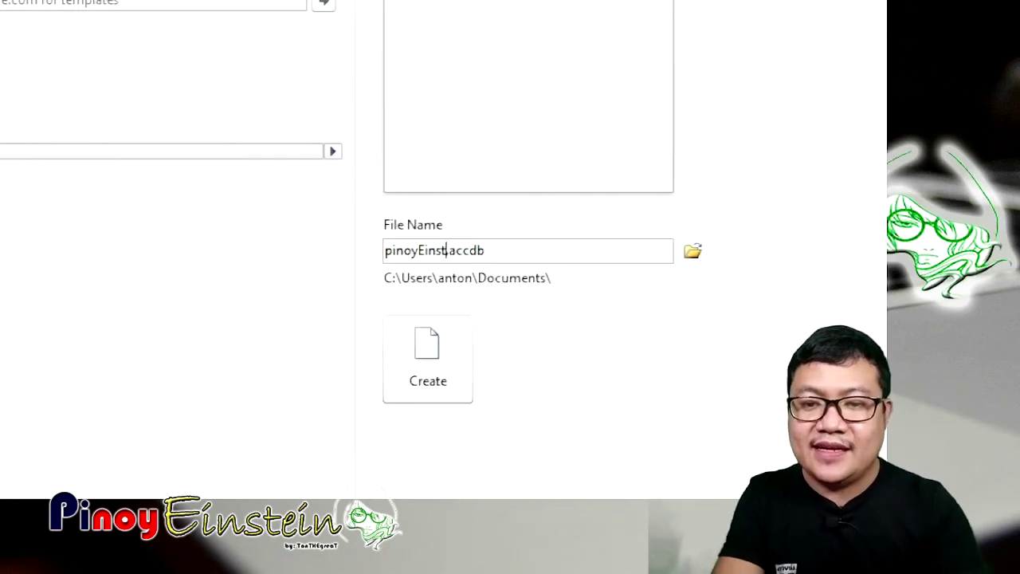
type("_db")
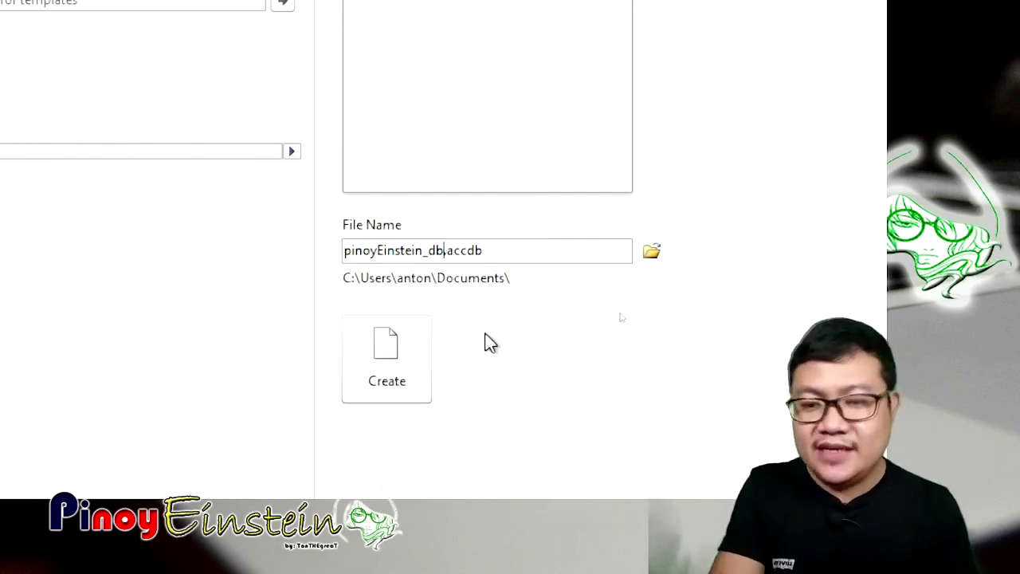
left_click(387, 360)
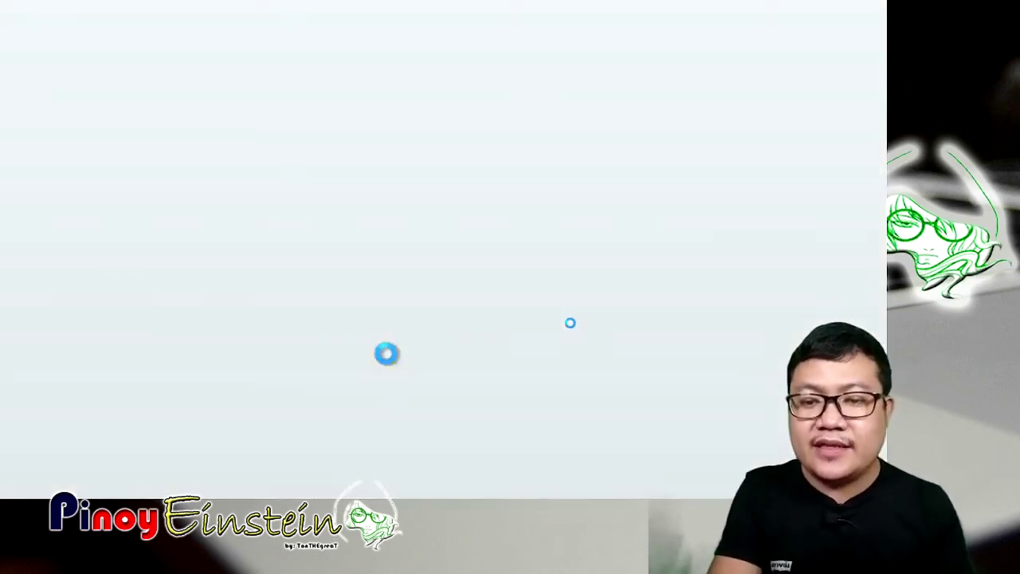
Select Table1 in the object list of the new database.
key("super+minus")
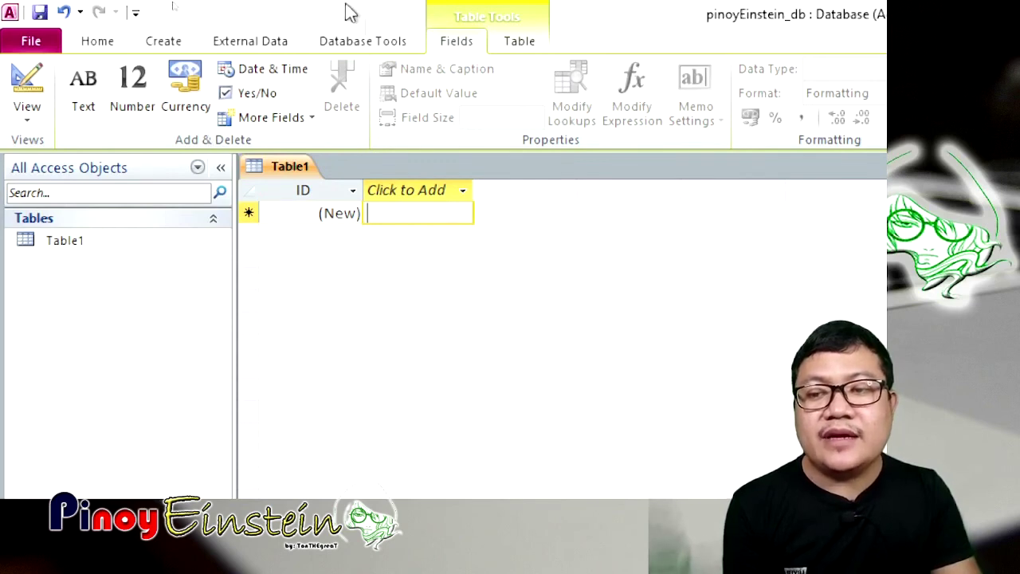
left_click(75, 239)
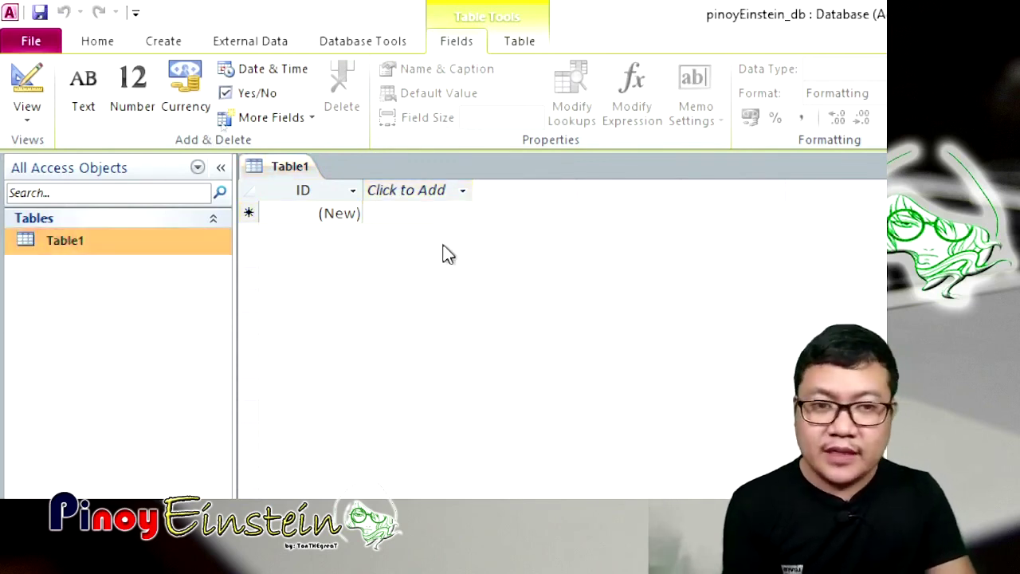
key("super+minus")
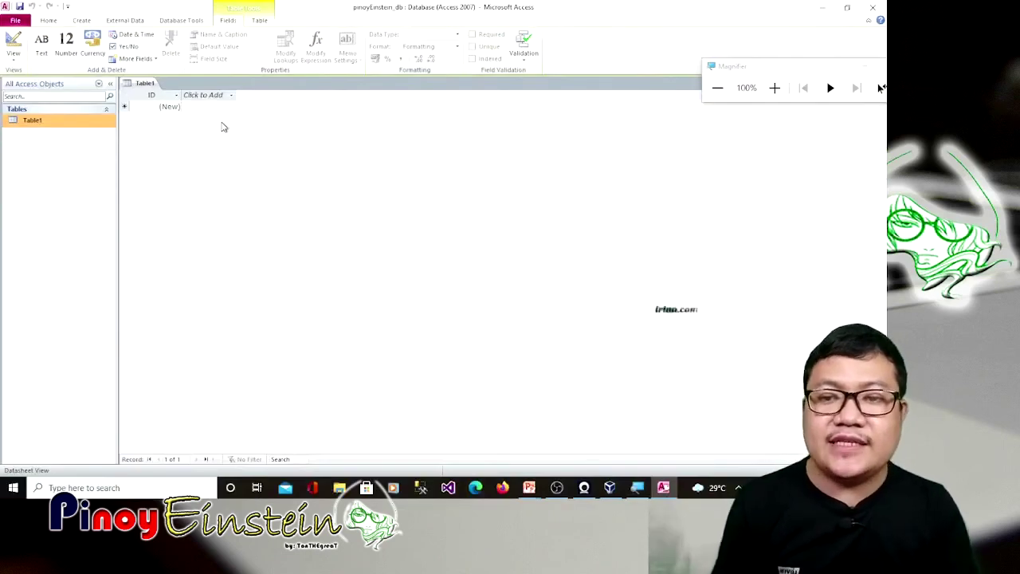